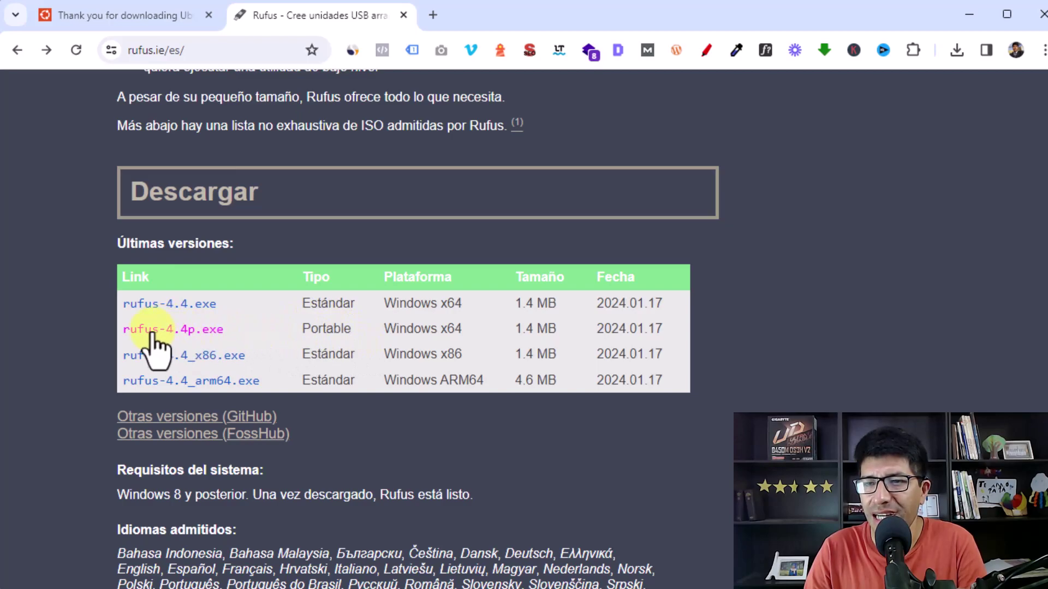
Download the portable Windows x64 build rufus-4.4p.exe and show the downloaded file in its folder
{"action": "left_click", "coordinate": [192, 338]}
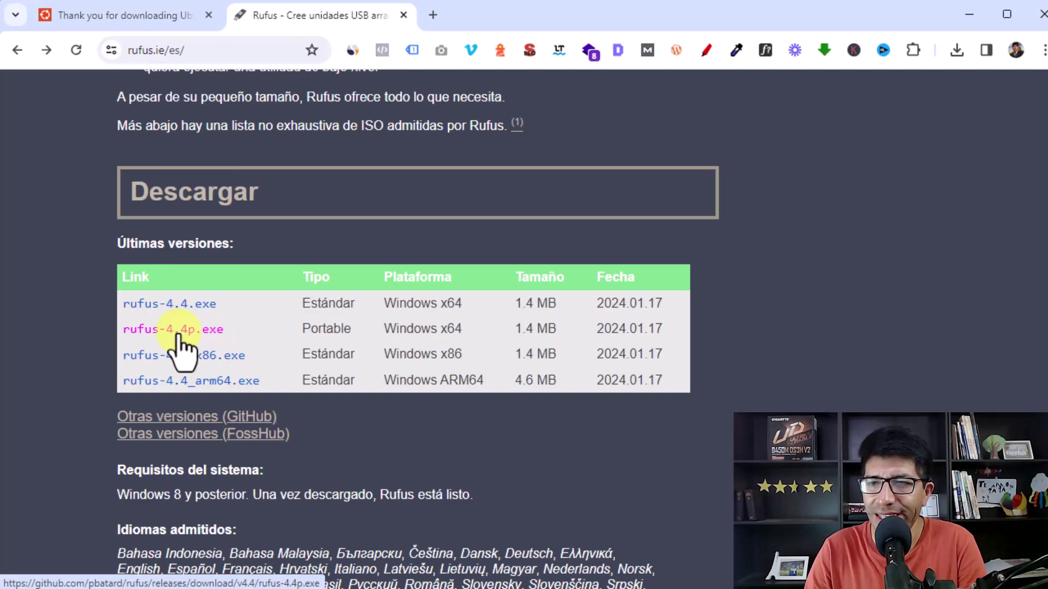
{"action": "left_click", "coordinate": [954, 50]}
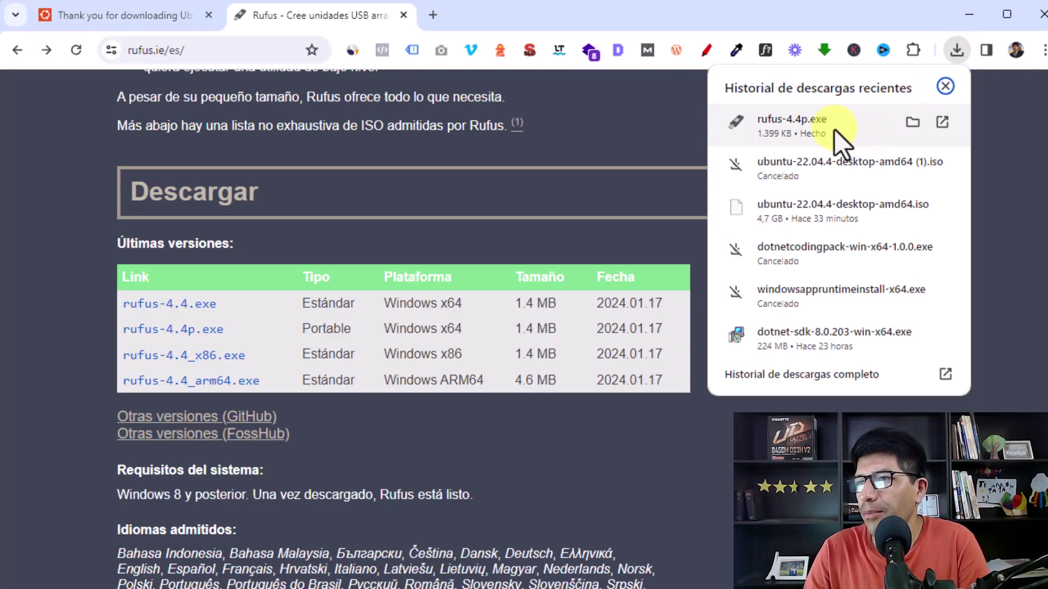
{"action": "left_click", "coordinate": [913, 122]}
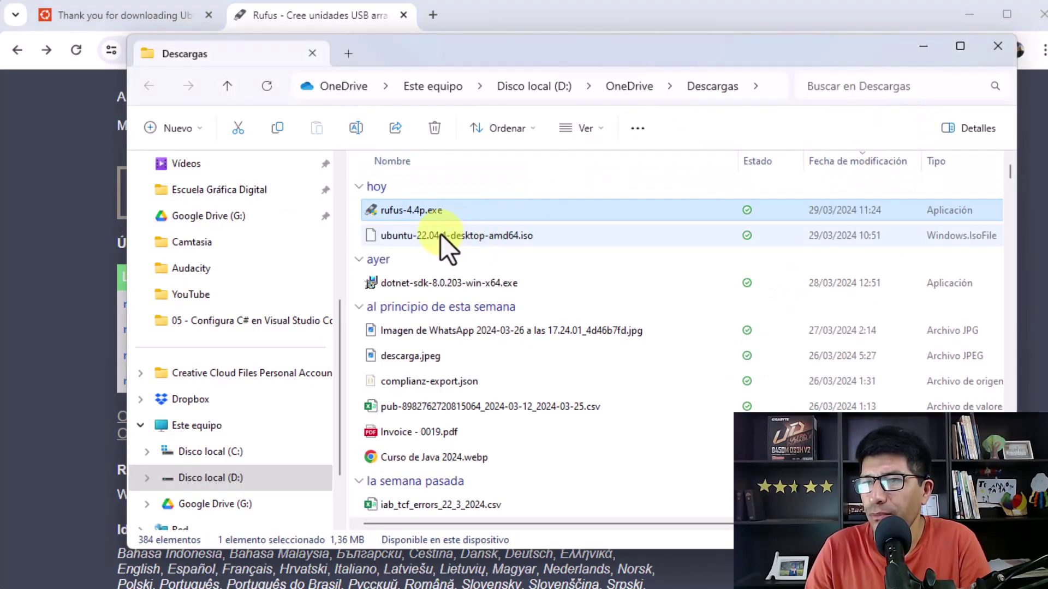
{"action": "mouse_move", "coordinate": [398, 209]}
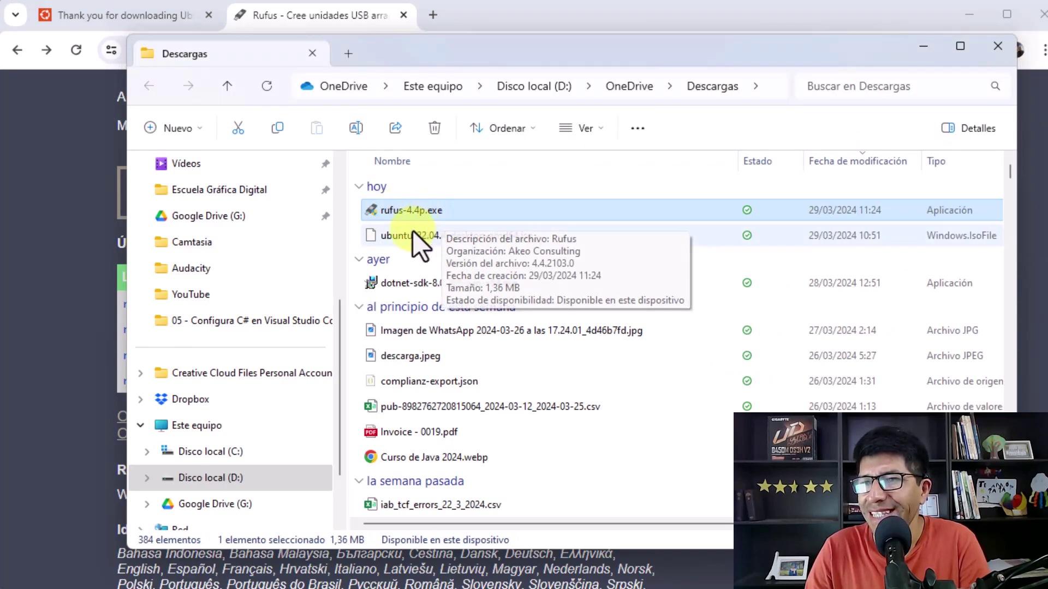
{"action": "mouse_move", "coordinate": [478, 242]}
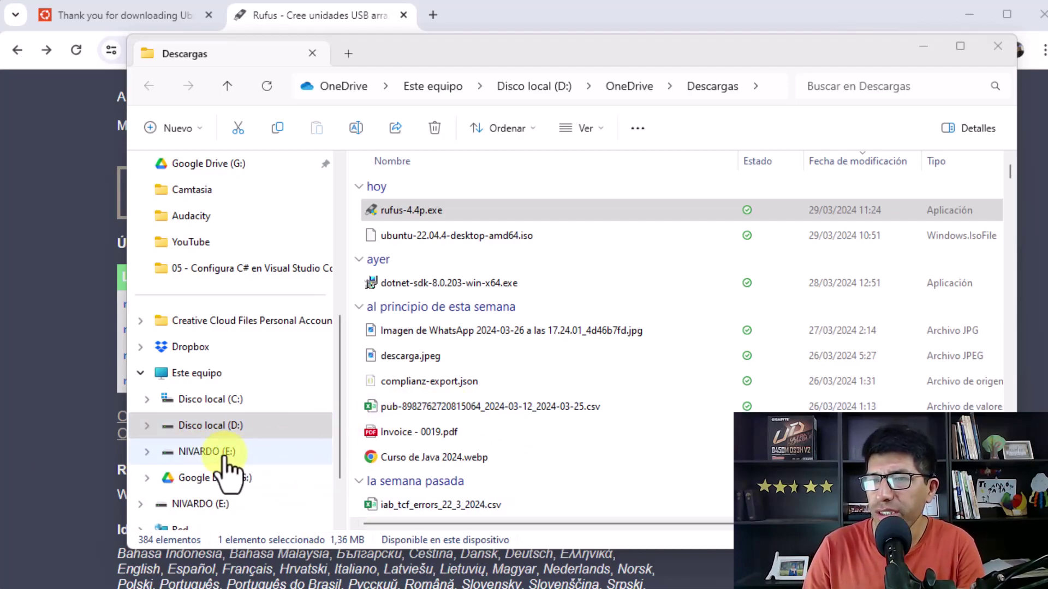
Run rufus-4.4p.exe from the Descargas folder and decline online update checks
{"action": "left_click", "coordinate": [431, 211]}
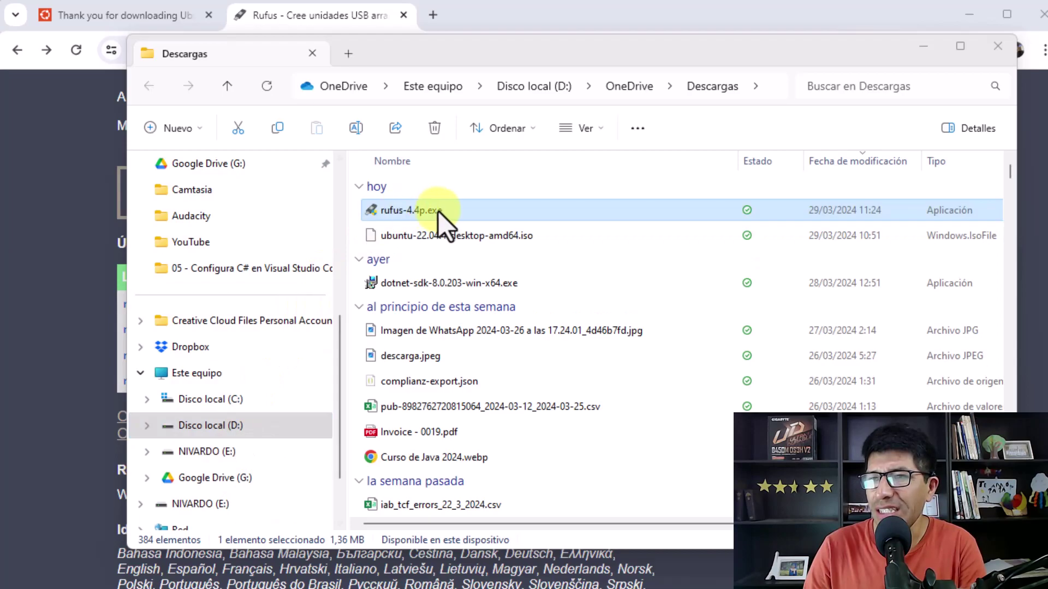
{"action": "double_click", "coordinate": [409, 212]}
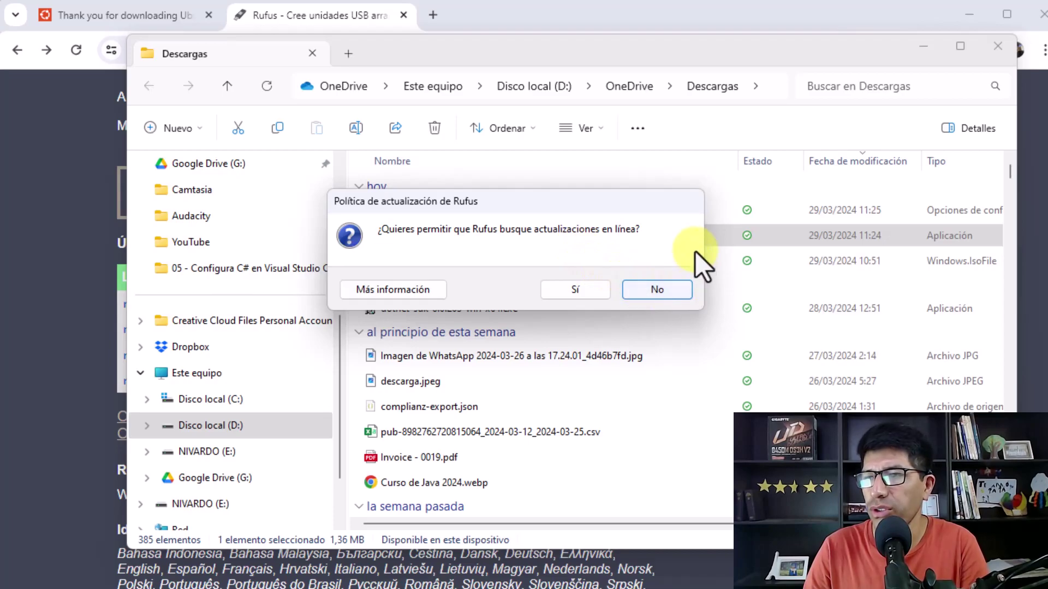
{"action": "left_click", "coordinate": [657, 290]}
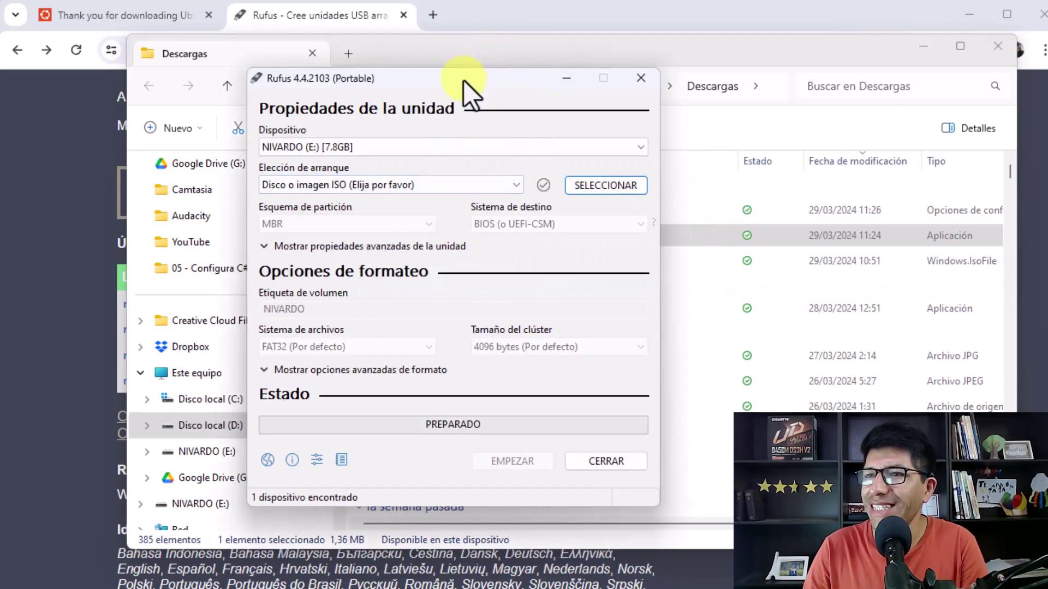
{"action": "left_click_drag", "start_coordinate": [463, 81], "coordinate": [494, 84]}
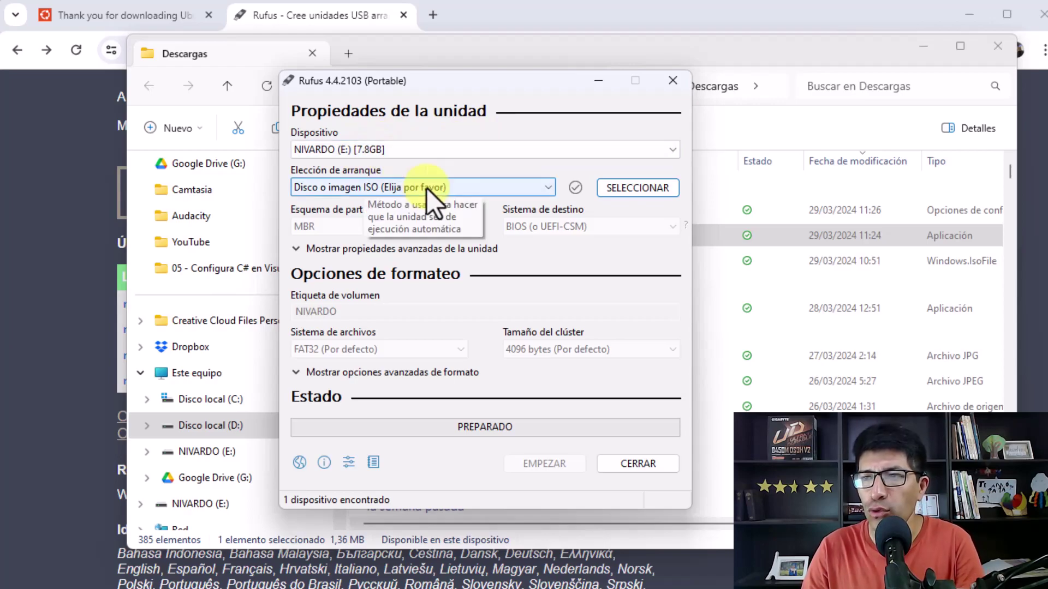
{"action": "left_click_drag", "start_coordinate": [450, 84], "coordinate": [460, 86]}
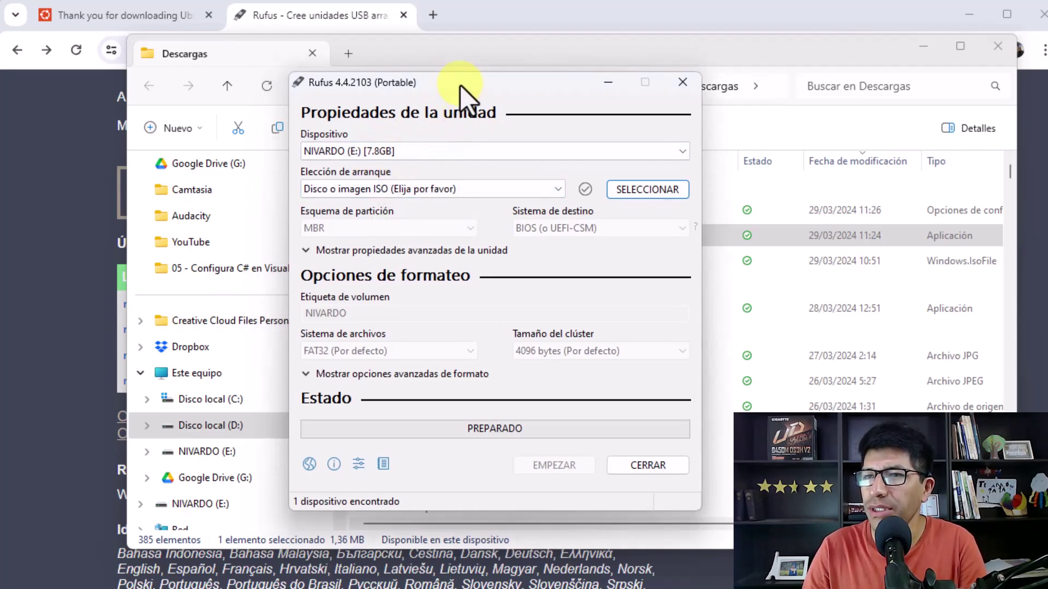
Keep the 7.8GB USB drive (E:) as the device and load ubuntu-22.04.4-desktop-amd64.iso from Descargas as the boot image
{"action": "left_click", "coordinate": [681, 152]}
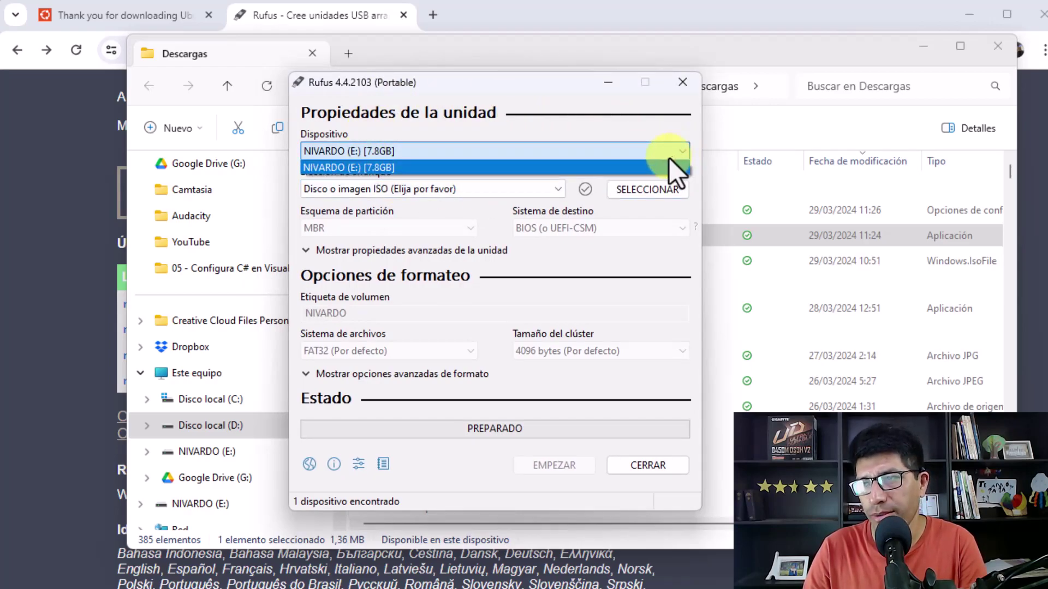
{"action": "left_click", "coordinate": [499, 137]}
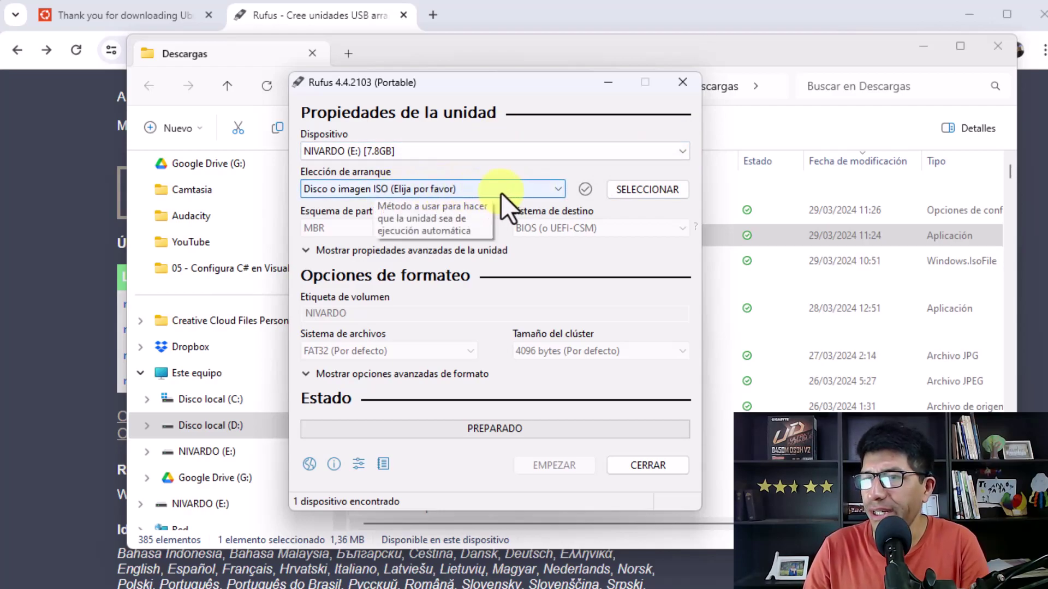
{"action": "left_click", "coordinate": [640, 189]}
{"action": "left_click_drag", "start_coordinate": [684, 111], "coordinate": [554, 98]}
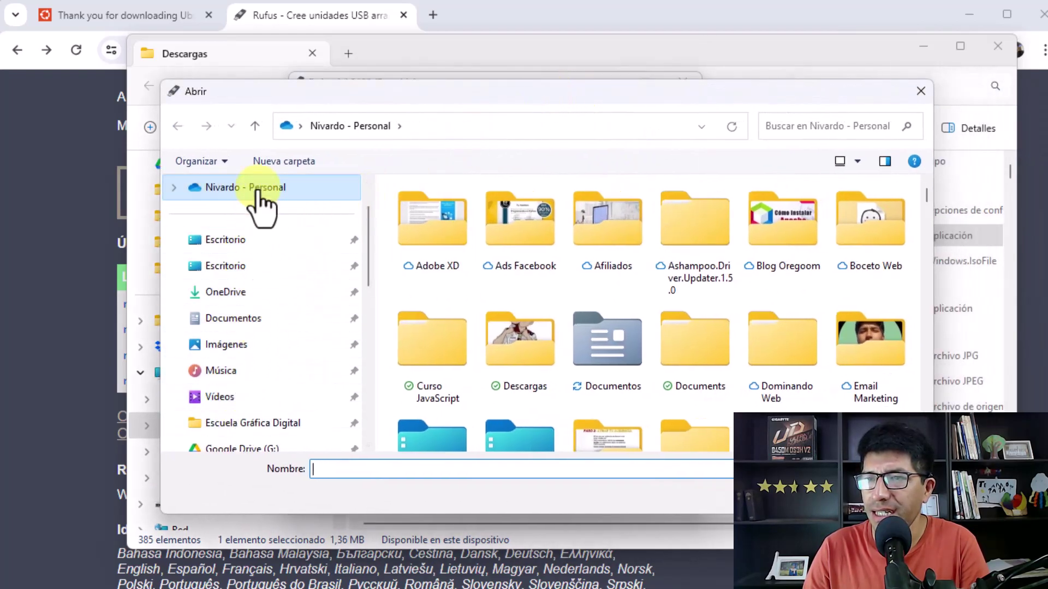
{"action": "double_click", "coordinate": [520, 333]}
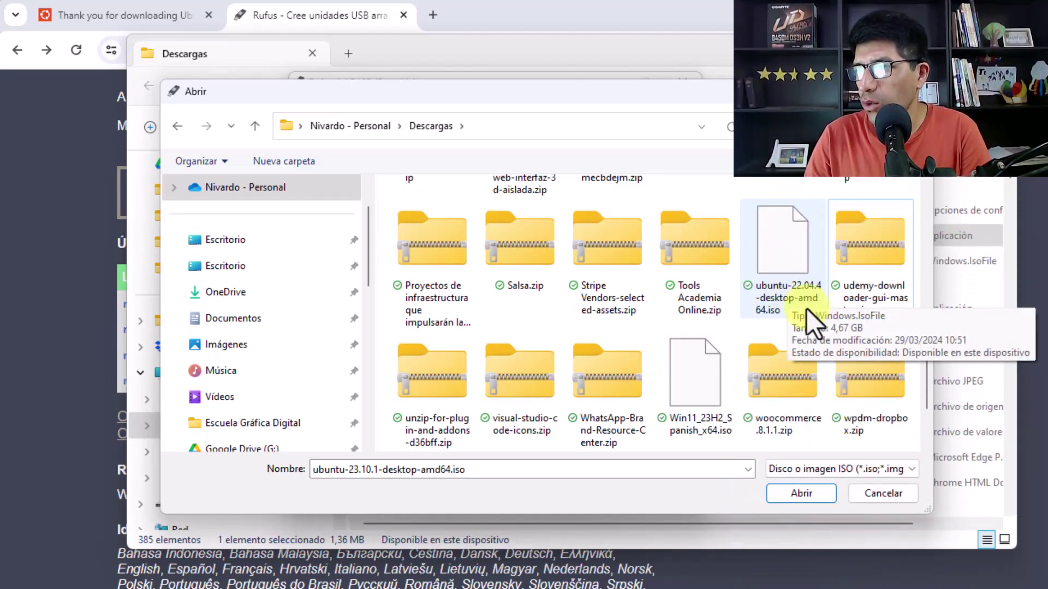
{"action": "left_click", "coordinate": [780, 247]}
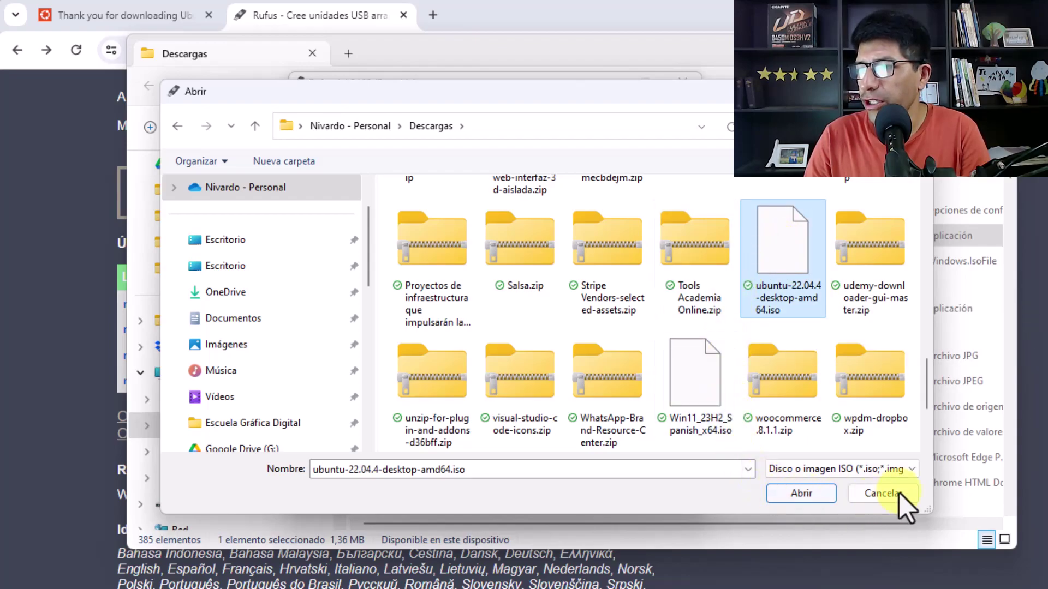
{"action": "left_click", "coordinate": [802, 493]}
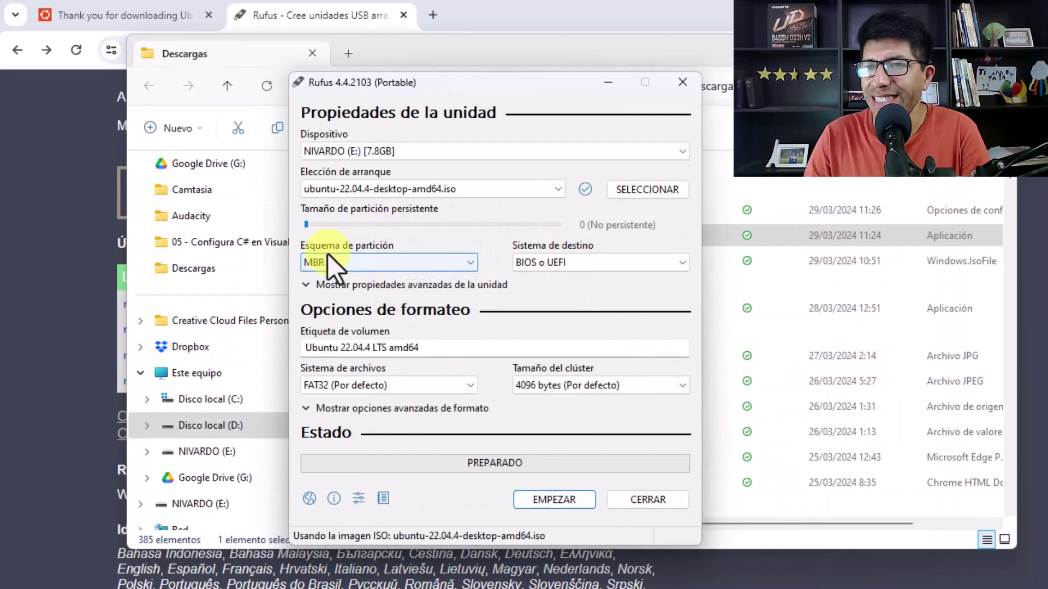
Set the partition scheme to GPT with UEFI (no CSM) as the target system, and the file system to NTFS
{"action": "left_click", "coordinate": [472, 262]}
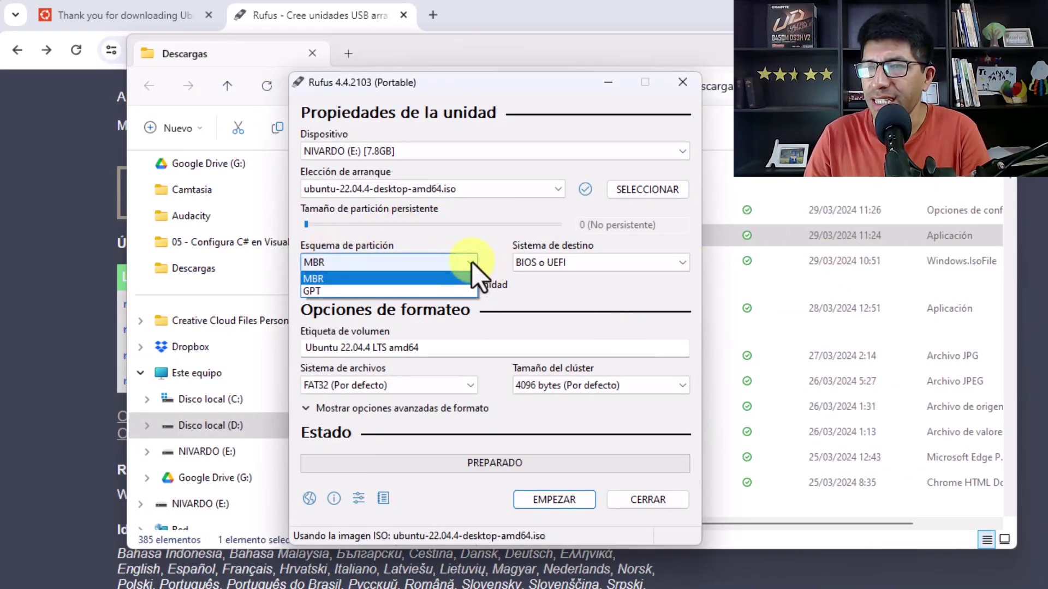
{"action": "left_click", "coordinate": [349, 290]}
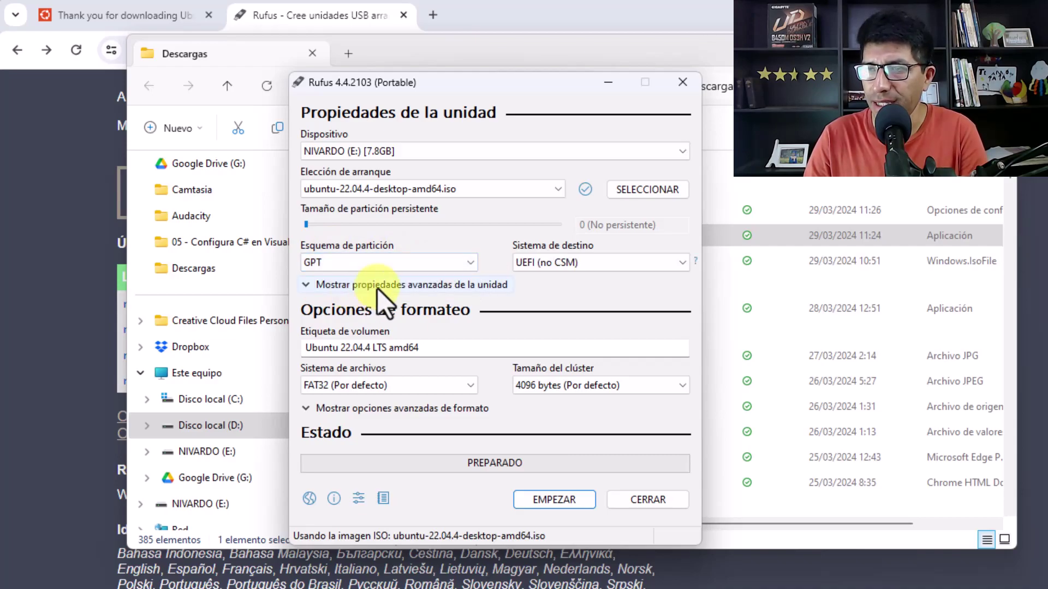
{"action": "left_click", "coordinate": [680, 266]}
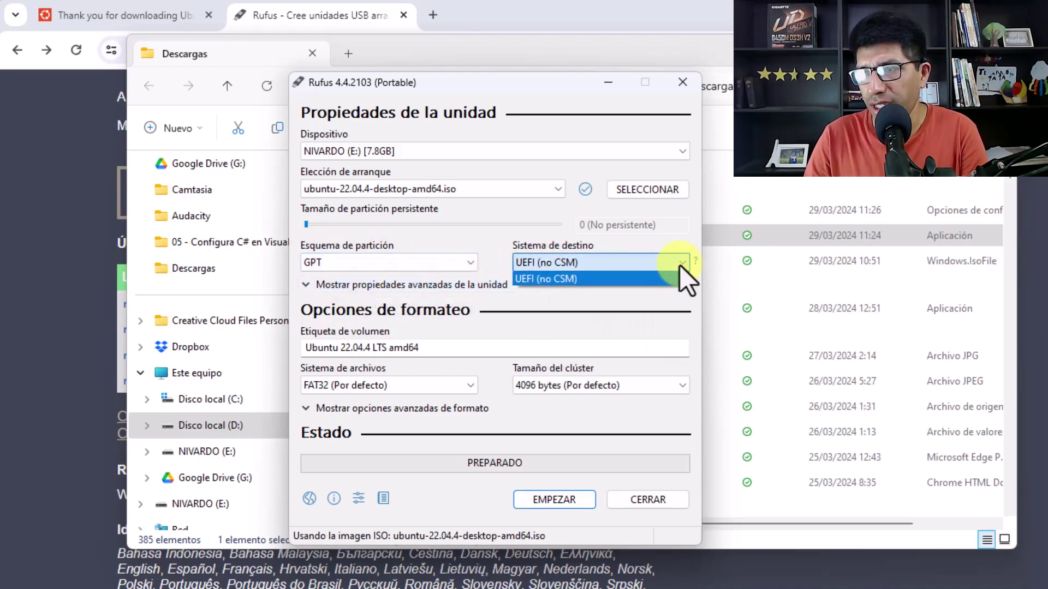
{"action": "left_click", "coordinate": [680, 265]}
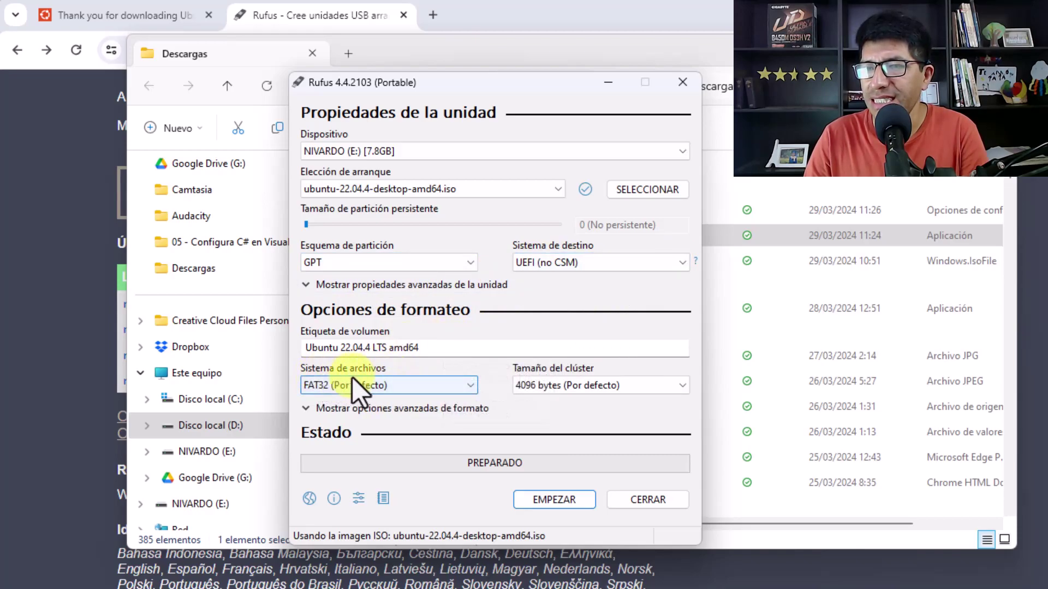
{"action": "left_click", "coordinate": [469, 387]}
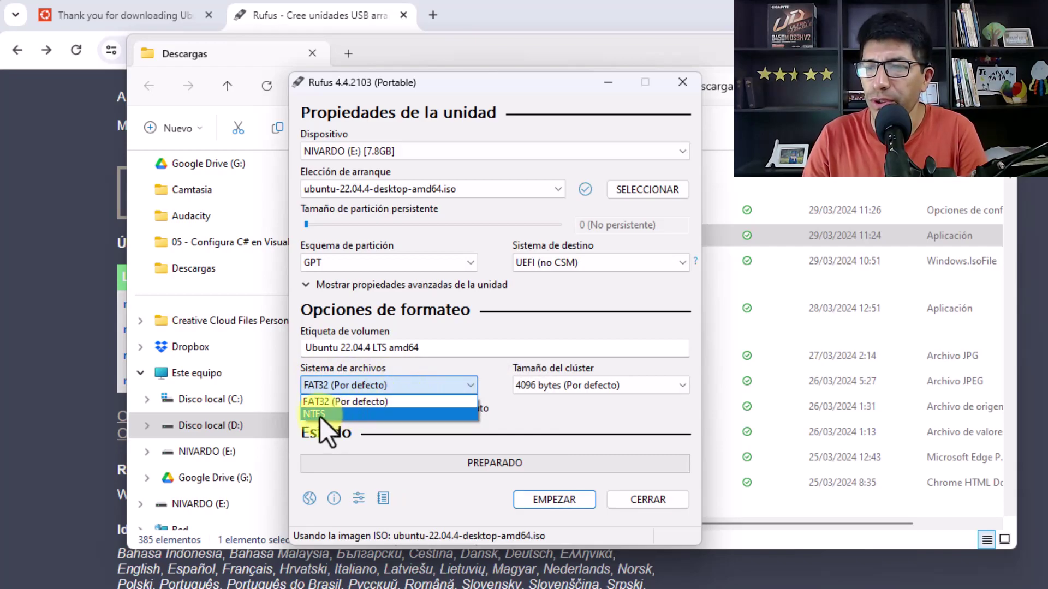
{"action": "left_click", "coordinate": [352, 414]}
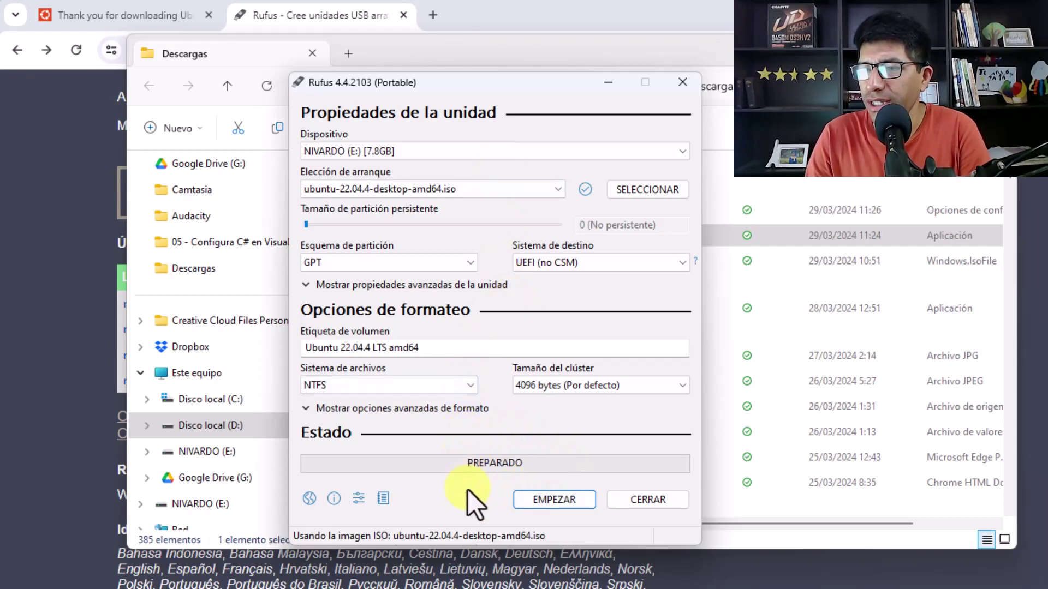
Start writing the USB drive in the recommended ISO image mode and accept erasing all its data
{"action": "left_click", "coordinate": [546, 503]}
{"action": "left_click_drag", "start_coordinate": [507, 229], "coordinate": [511, 195]}
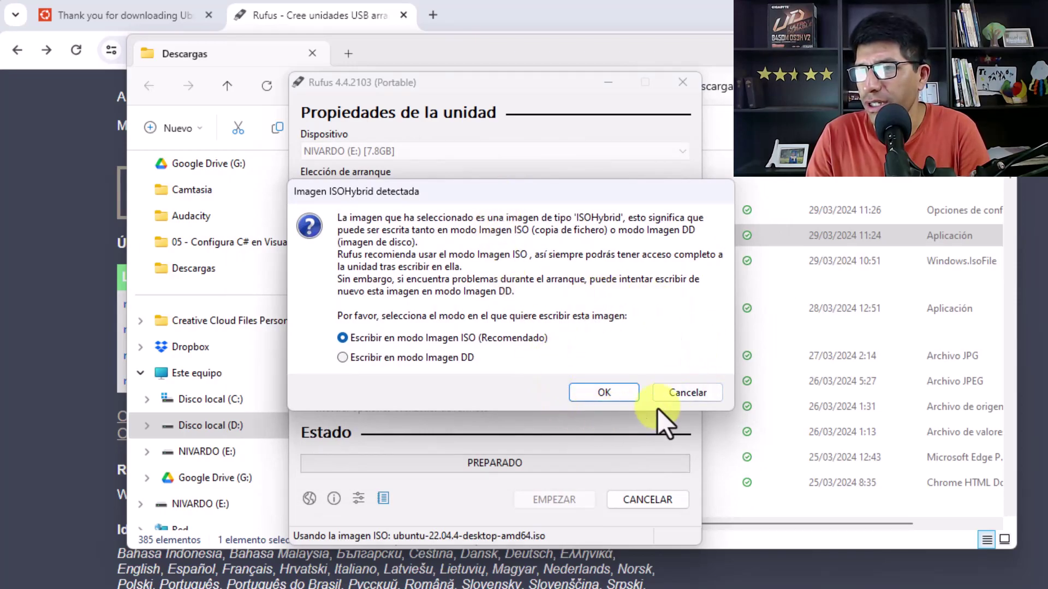
{"action": "left_click", "coordinate": [602, 394]}
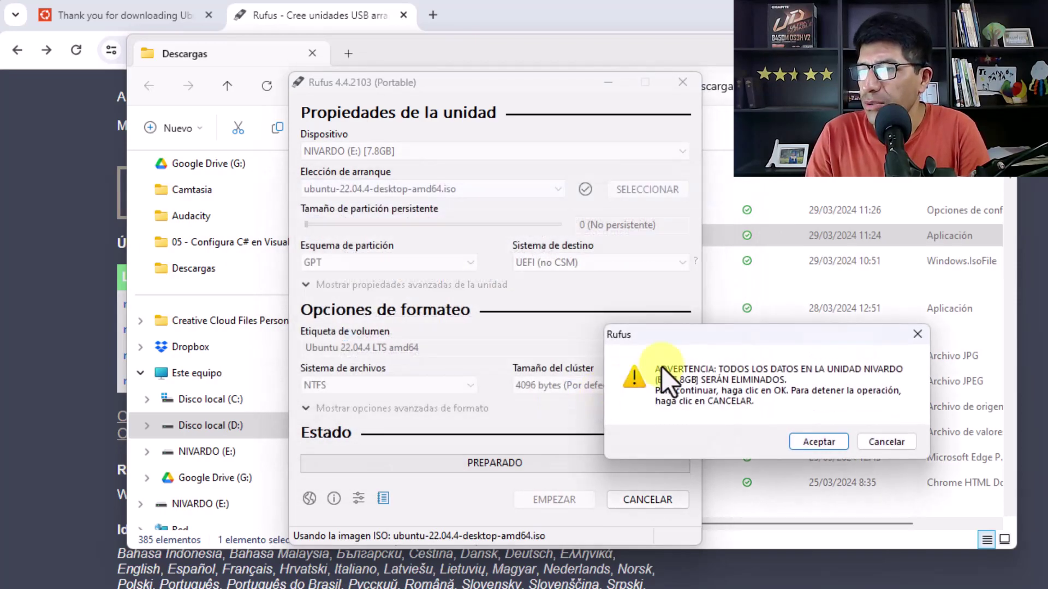
{"action": "left_click_drag", "start_coordinate": [807, 331], "coordinate": [569, 230]}
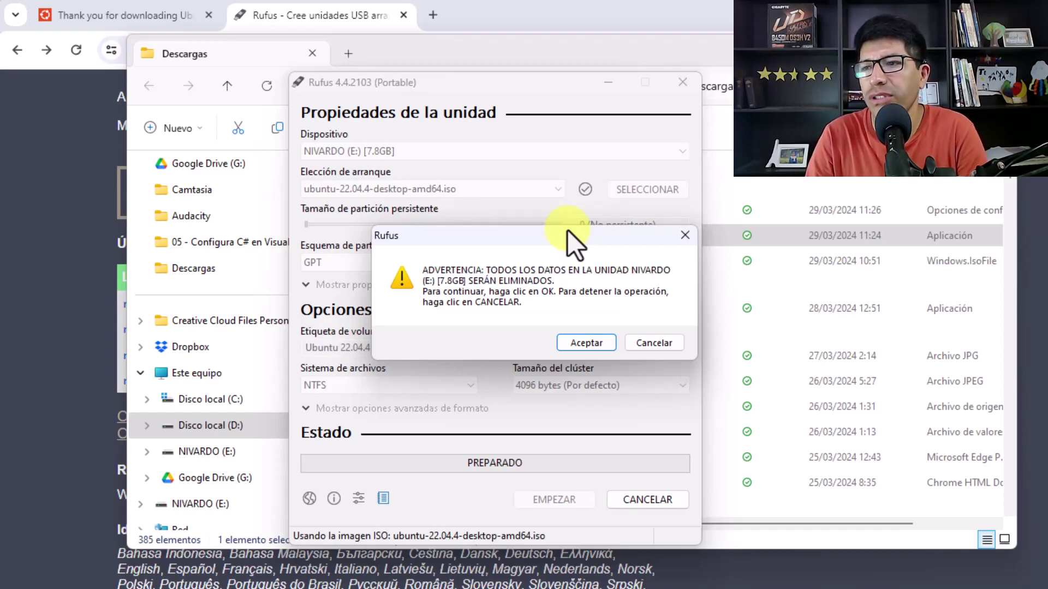
{"action": "left_click_drag", "start_coordinate": [567, 232], "coordinate": [535, 228]}
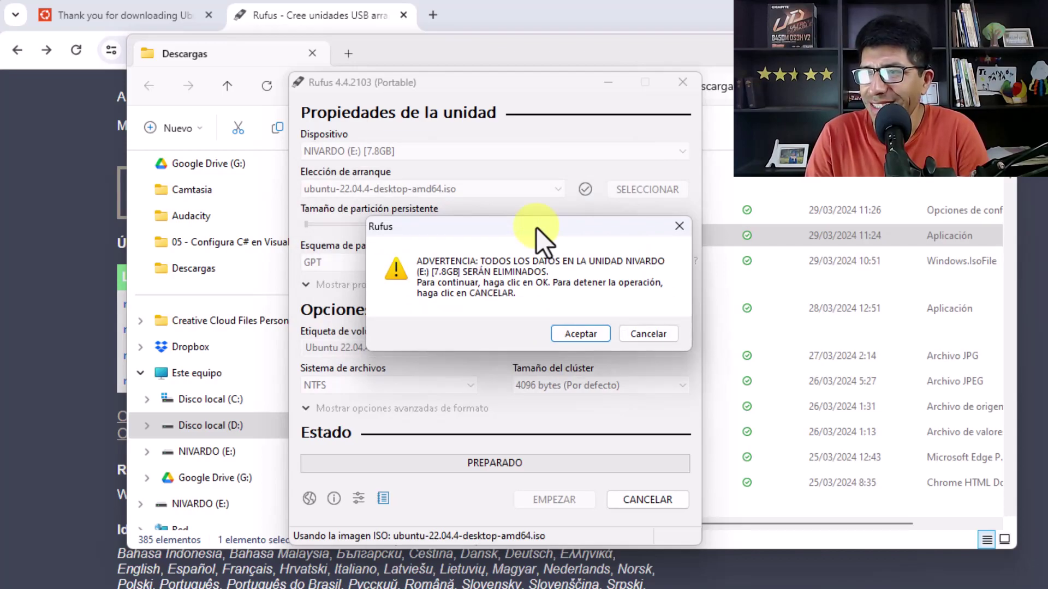
{"action": "left_click", "coordinate": [579, 332]}
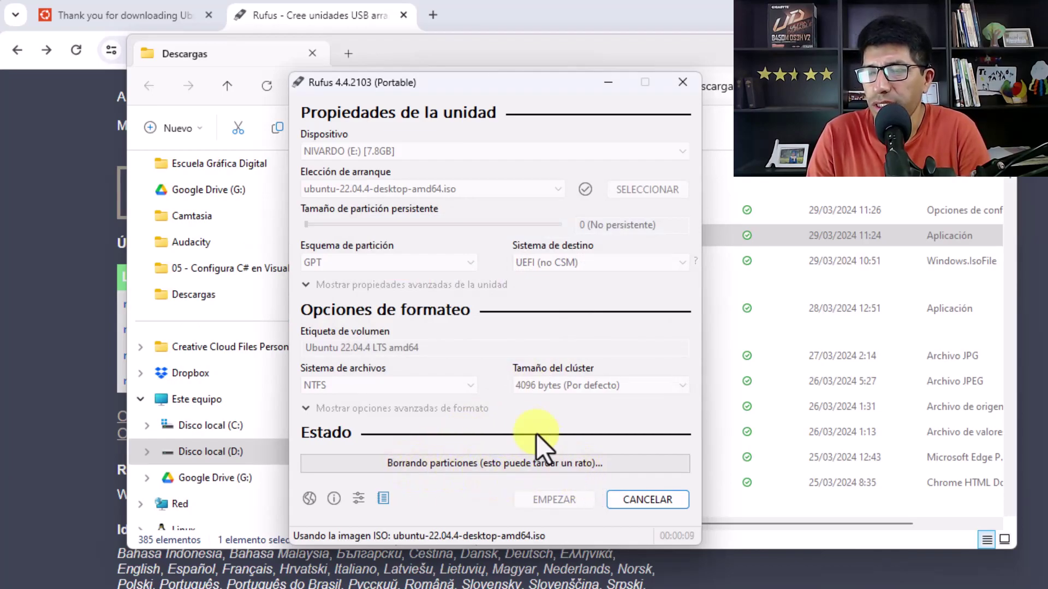
{"action": "left_click_drag", "start_coordinate": [521, 93], "coordinate": [526, 73]}
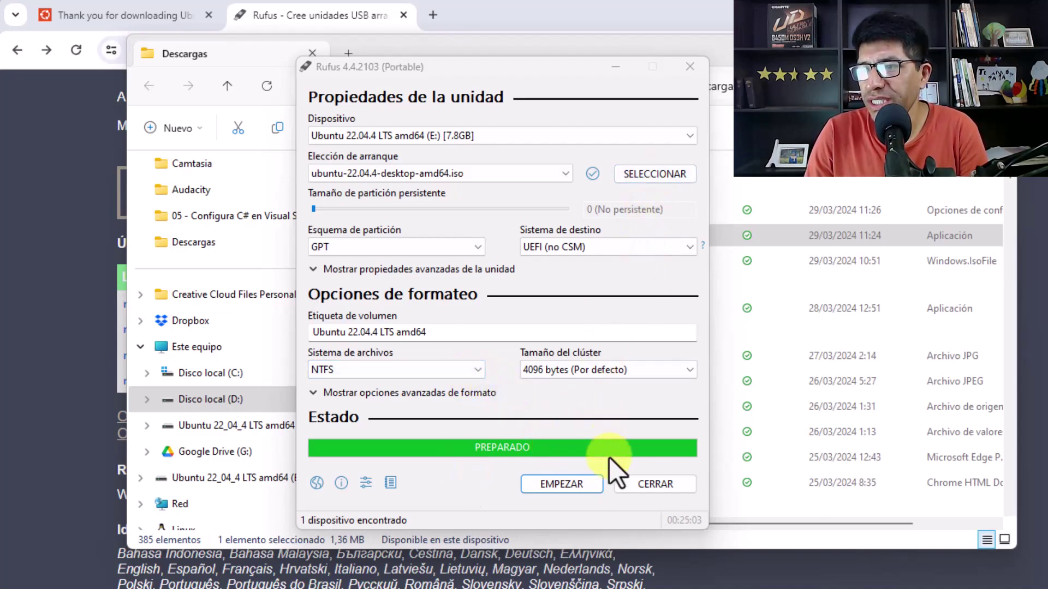
Close Rufus and open the Ubuntu 22_04_4 LTS amd64 (E:) drive in File Explorer to check its files
{"action": "left_click", "coordinate": [641, 482]}
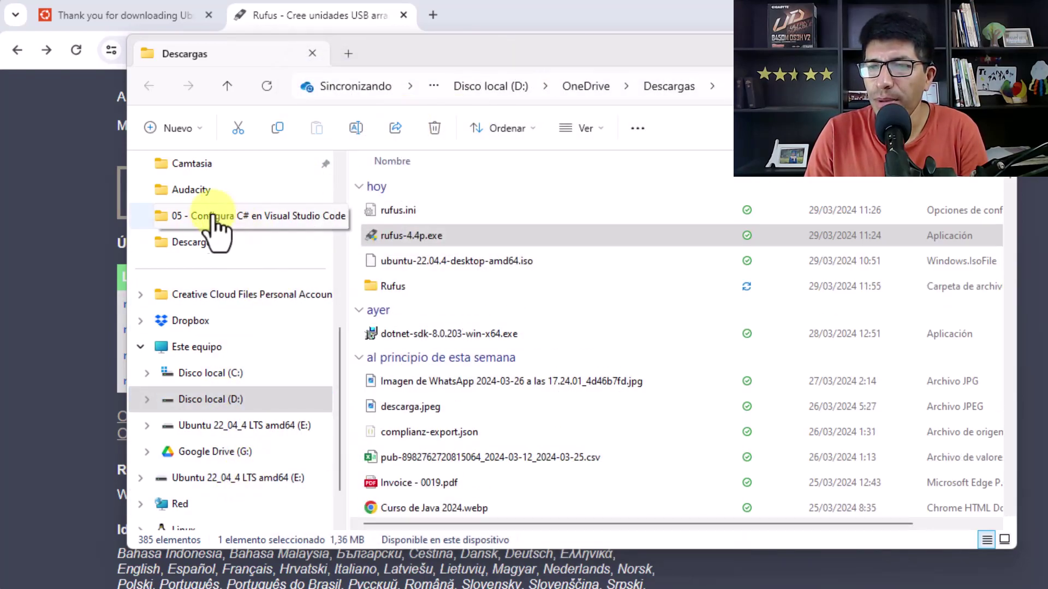
{"action": "left_click", "coordinate": [207, 348]}
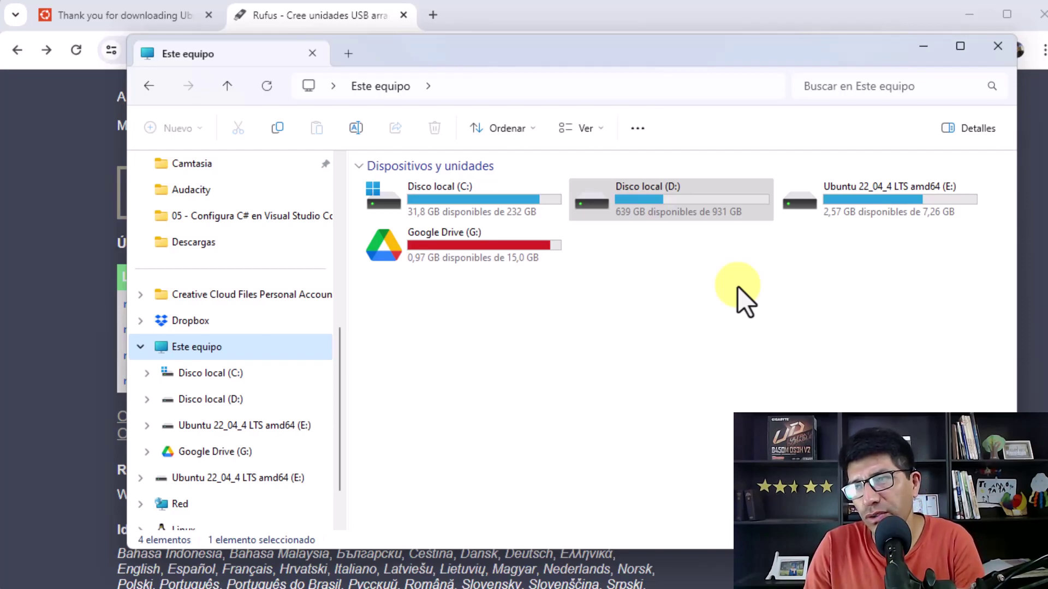
{"action": "double_click", "coordinate": [878, 190]}
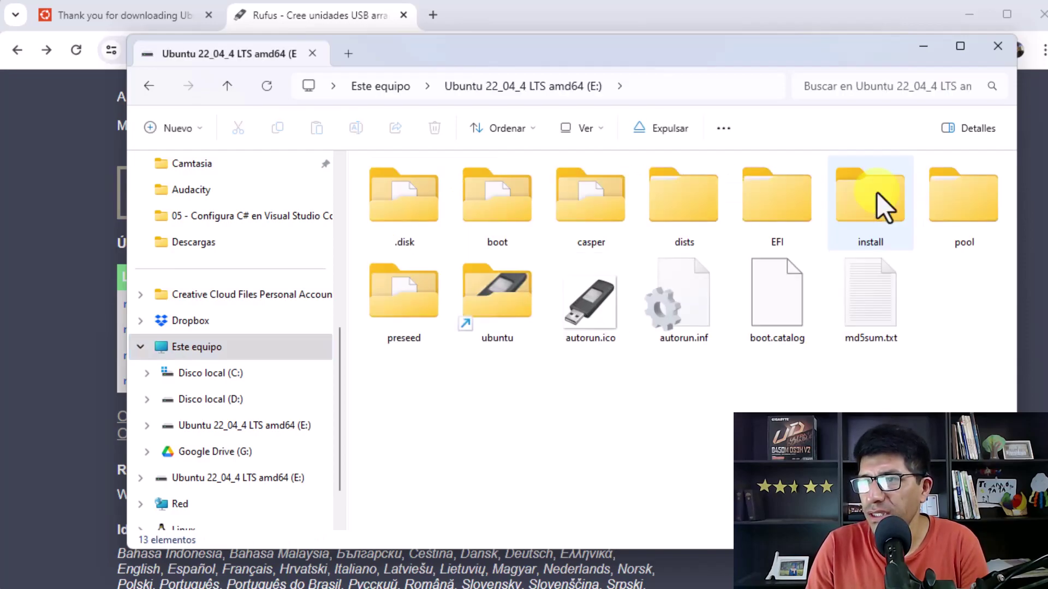